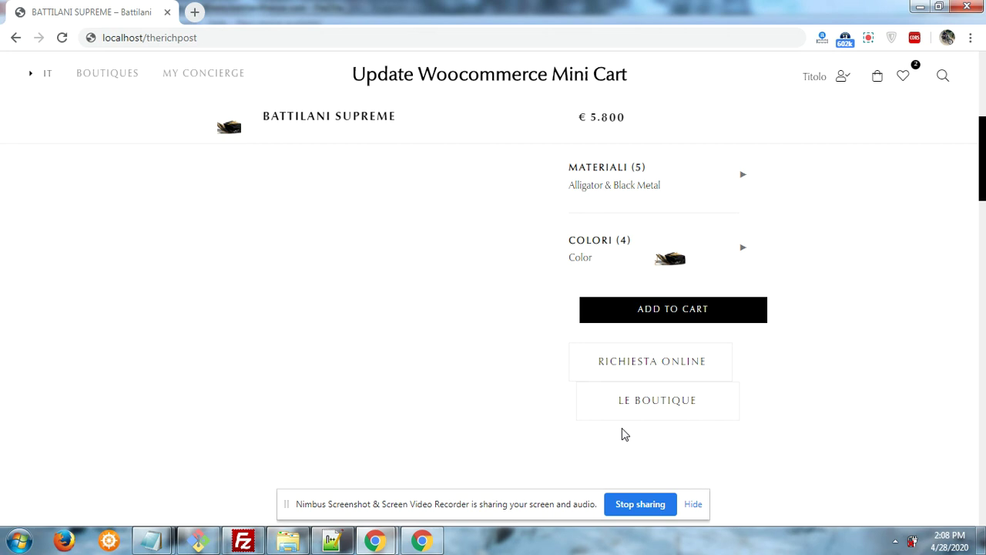
Check the shopping bag contents twice, closing the drawer each time
{"action": "left_click", "coordinate": [877, 80]}
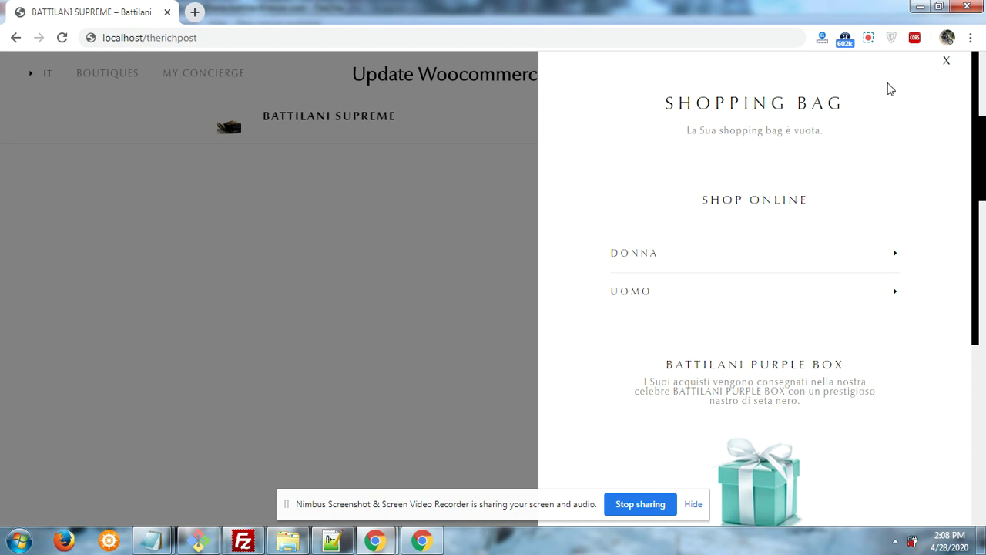
{"action": "left_click", "coordinate": [947, 61]}
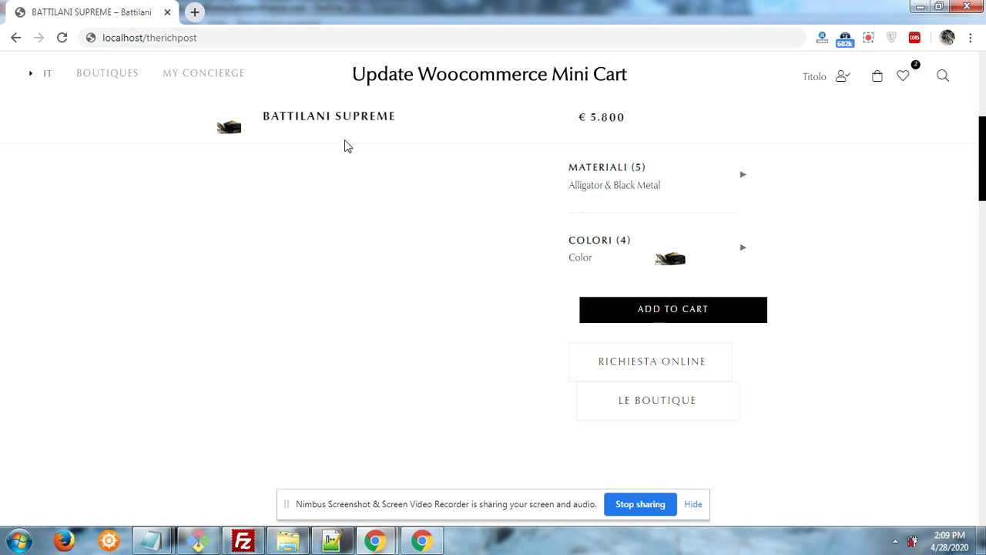
{"action": "left_click", "coordinate": [876, 80]}
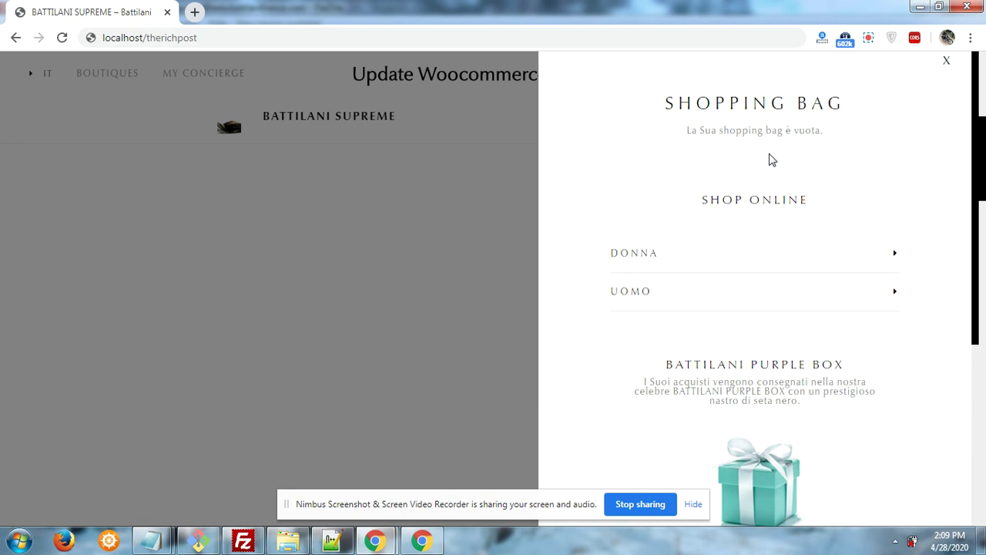
{"action": "left_click", "coordinate": [947, 61]}
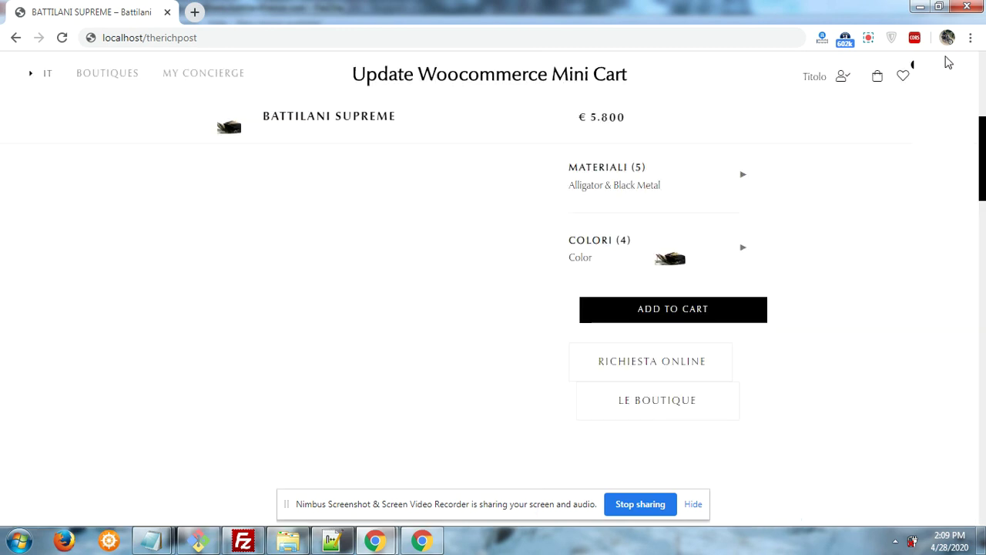
Add the Battilani Supreme twice more, closing the drawer after each, so the bag reads 3
{"action": "left_click", "coordinate": [672, 310]}
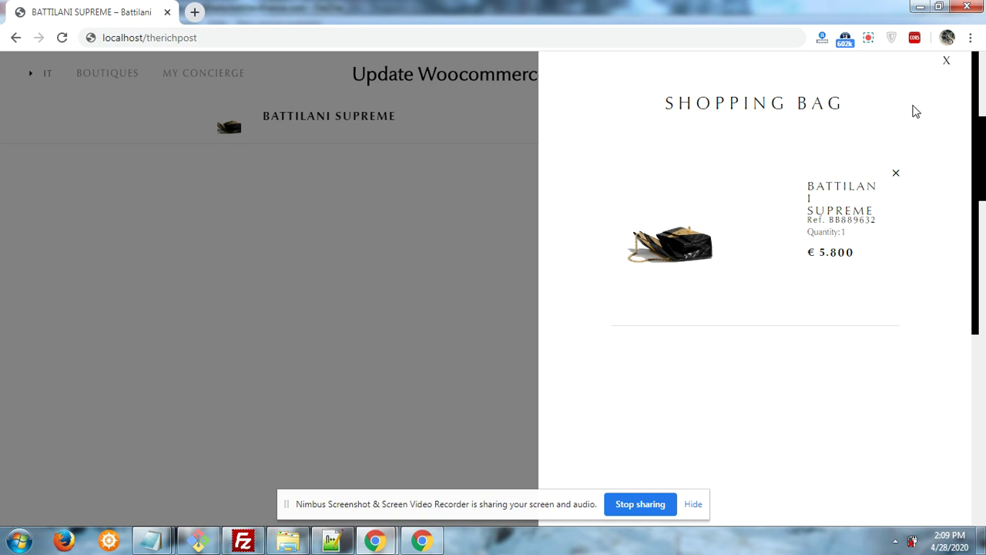
{"action": "left_click", "coordinate": [946, 62]}
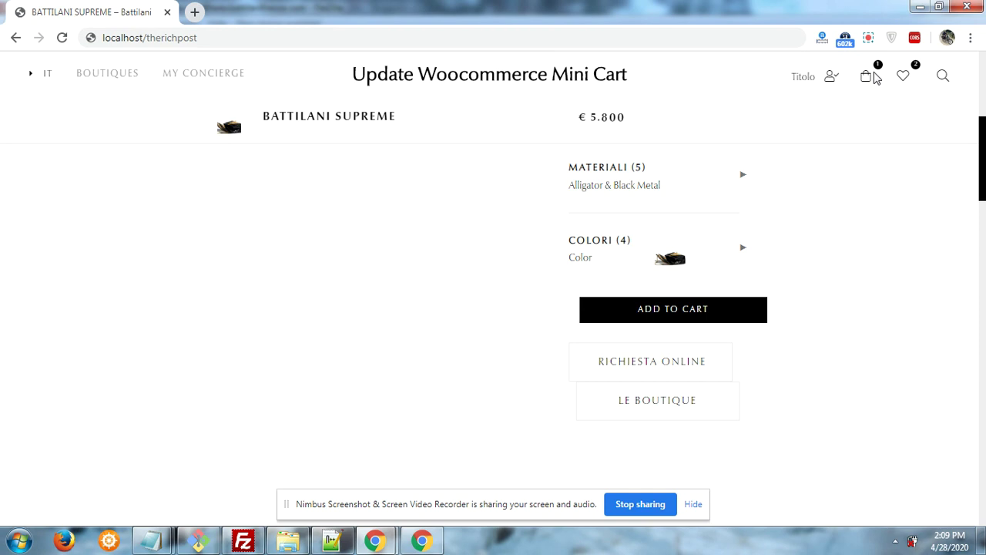
{"action": "left_click", "coordinate": [673, 310]}
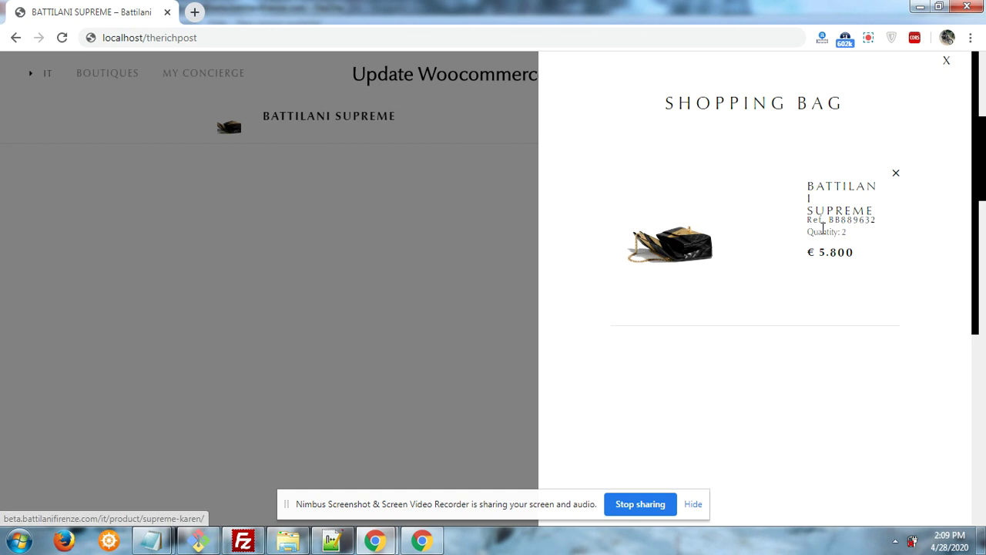
{"action": "left_click", "coordinate": [949, 68]}
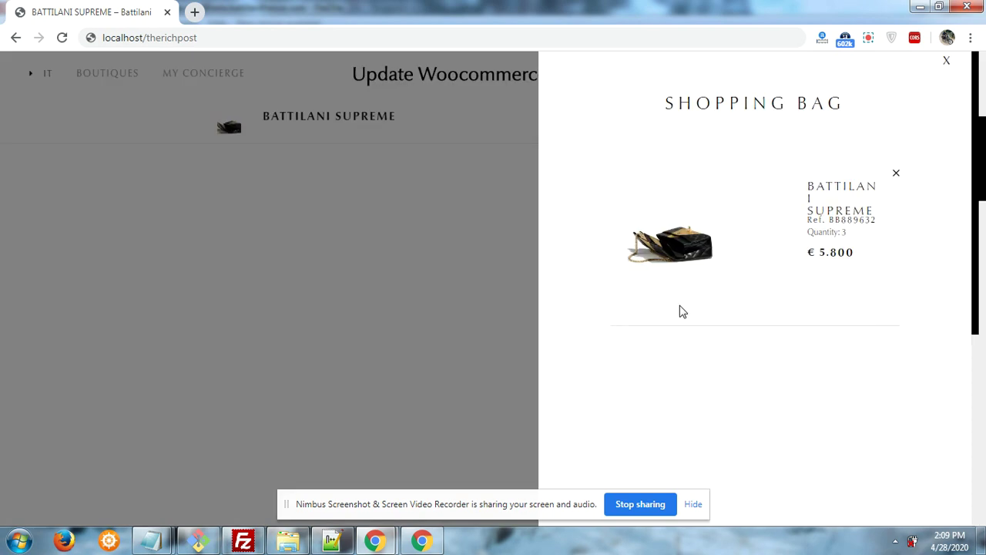
{"action": "left_click", "coordinate": [947, 61]}
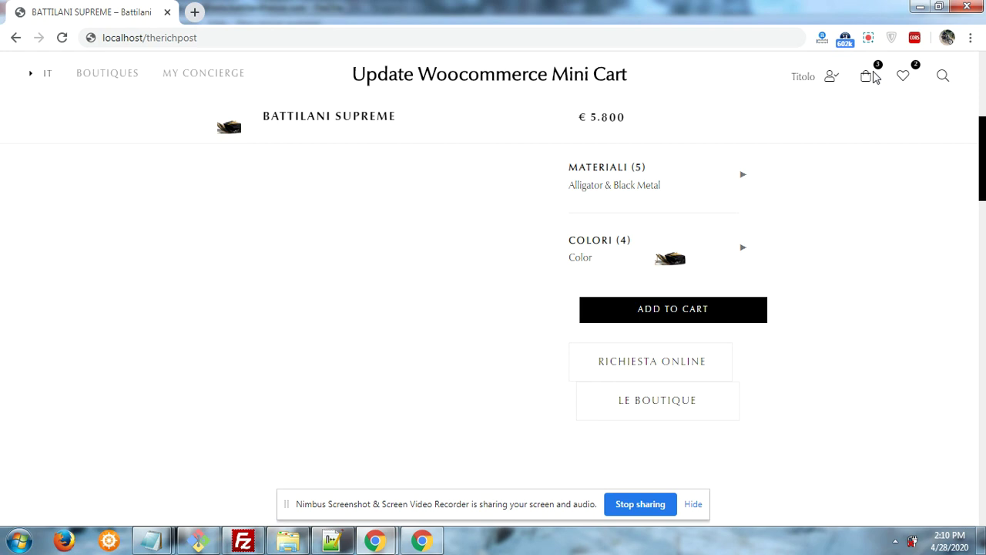
Review the bag's Battilani Supreme at quantity 3, then close the drawer
{"action": "left_click", "coordinate": [866, 77]}
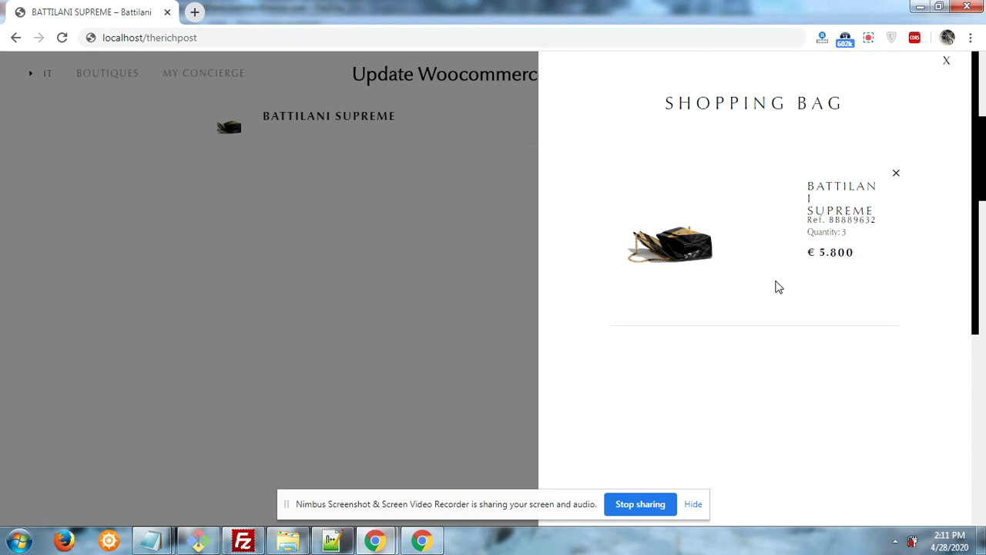
{"action": "left_click", "coordinate": [947, 68]}
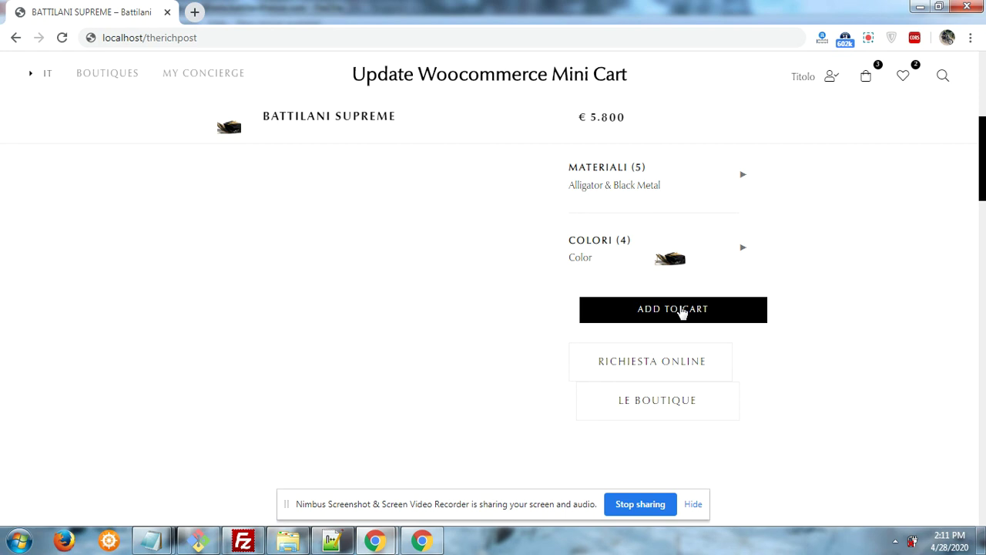
Add two more Battilani Supreme, checking the bag in between, so its quantity reaches 5
{"action": "left_click", "coordinate": [682, 310]}
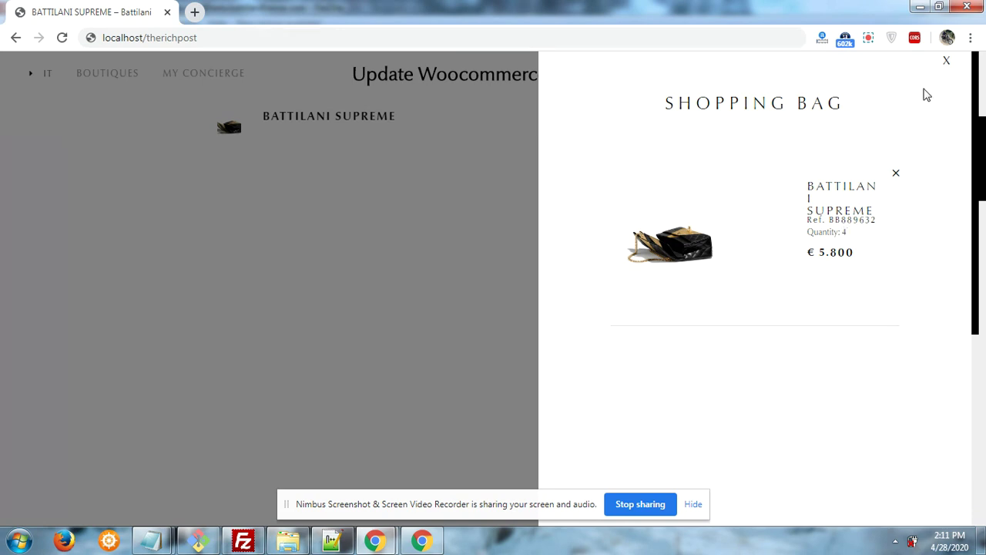
{"action": "left_click", "coordinate": [948, 68]}
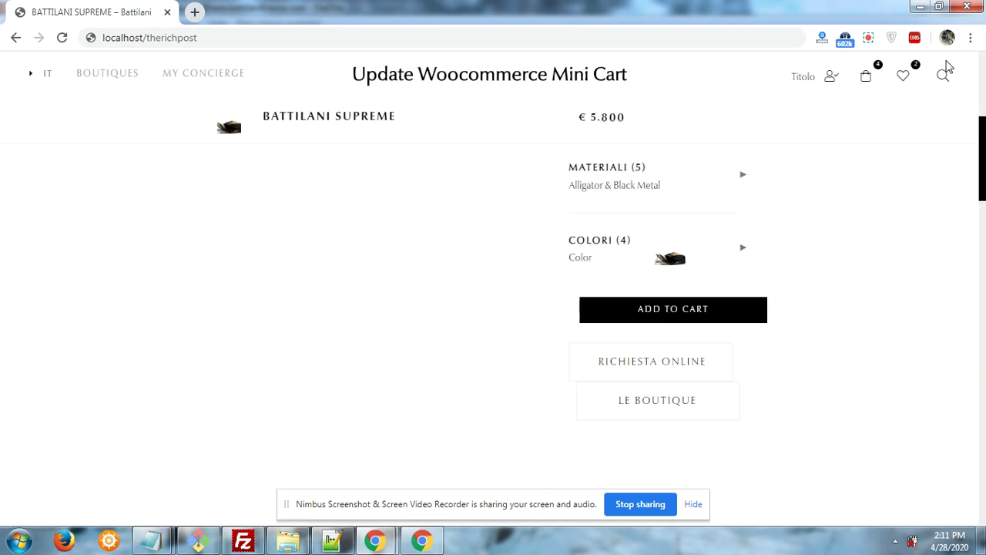
{"action": "left_click", "coordinate": [866, 75]}
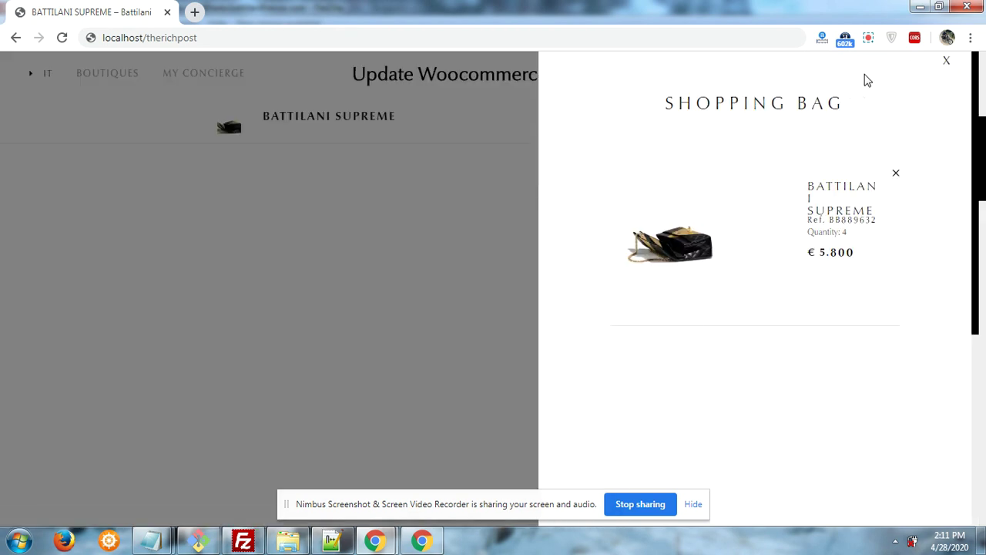
{"action": "left_click", "coordinate": [946, 62]}
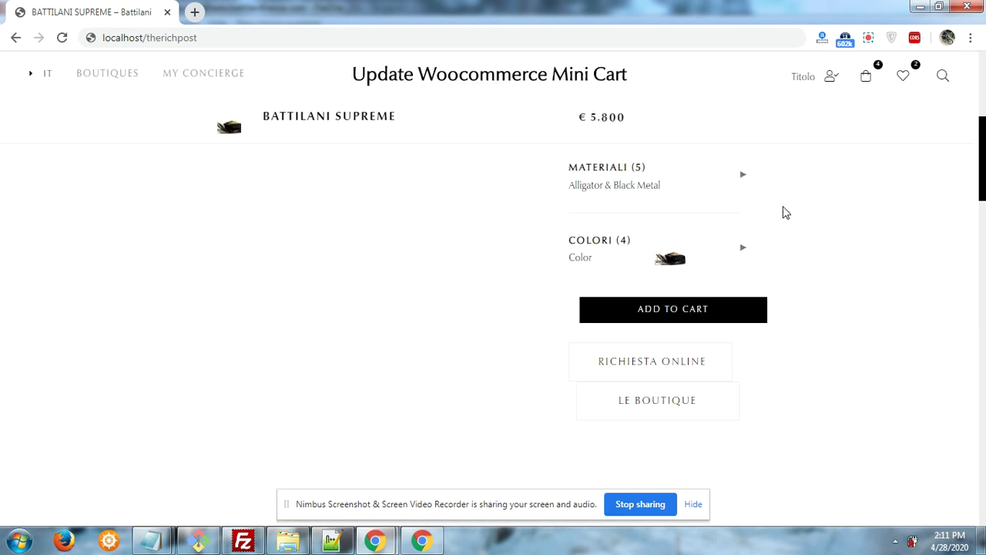
{"action": "left_click", "coordinate": [688, 309]}
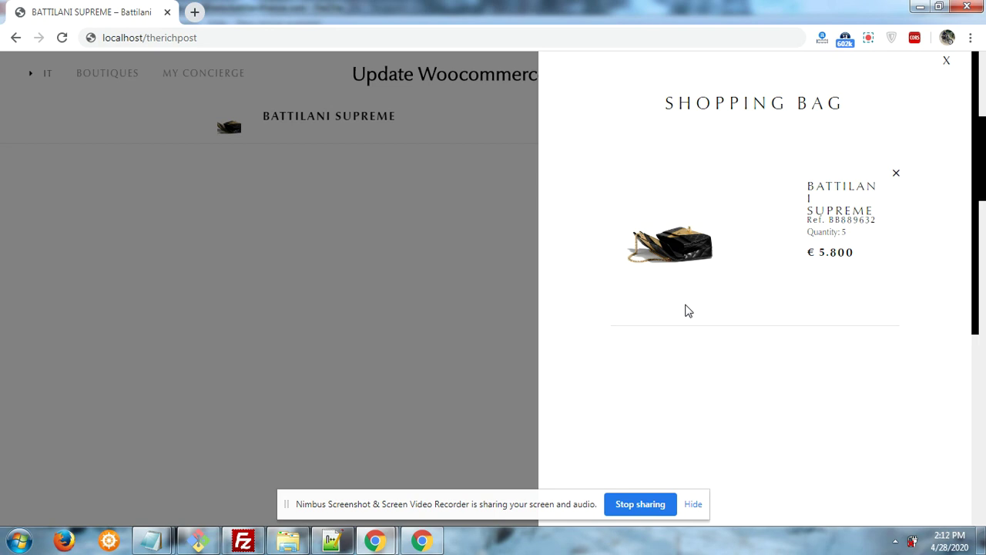
{"action": "left_click", "coordinate": [945, 66]}
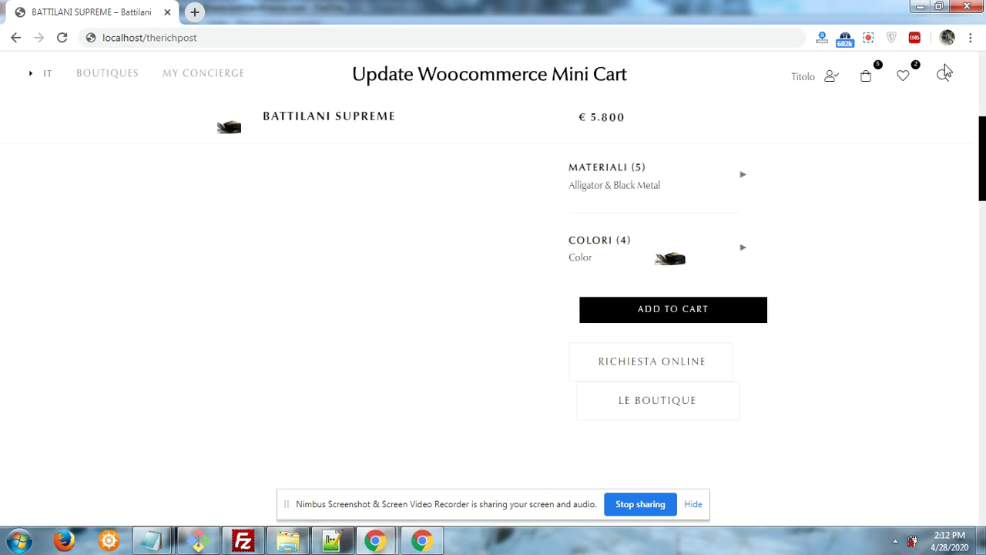